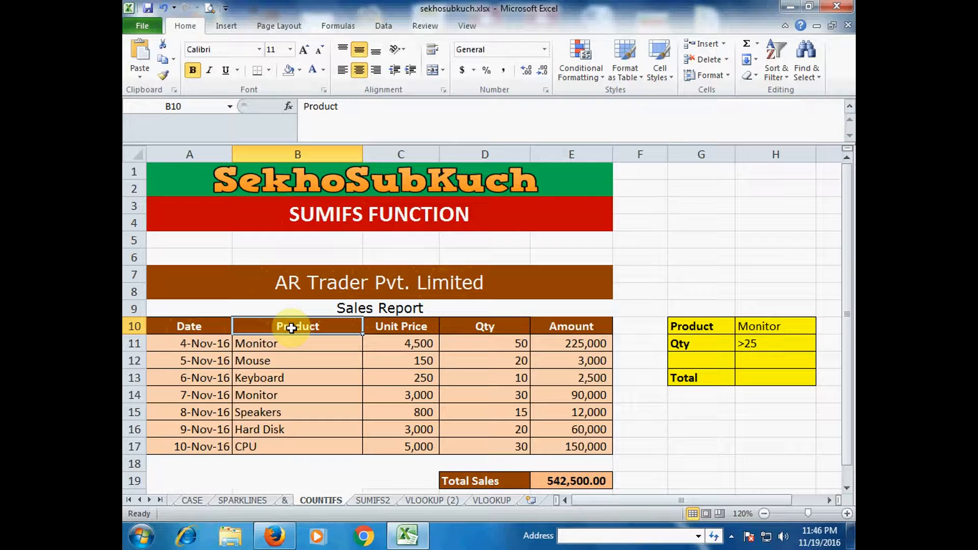
- Examine the sales report's column headings and the product and quantity criteria in the yellow summary table
{"action": "left_click", "coordinate": [388, 327]}
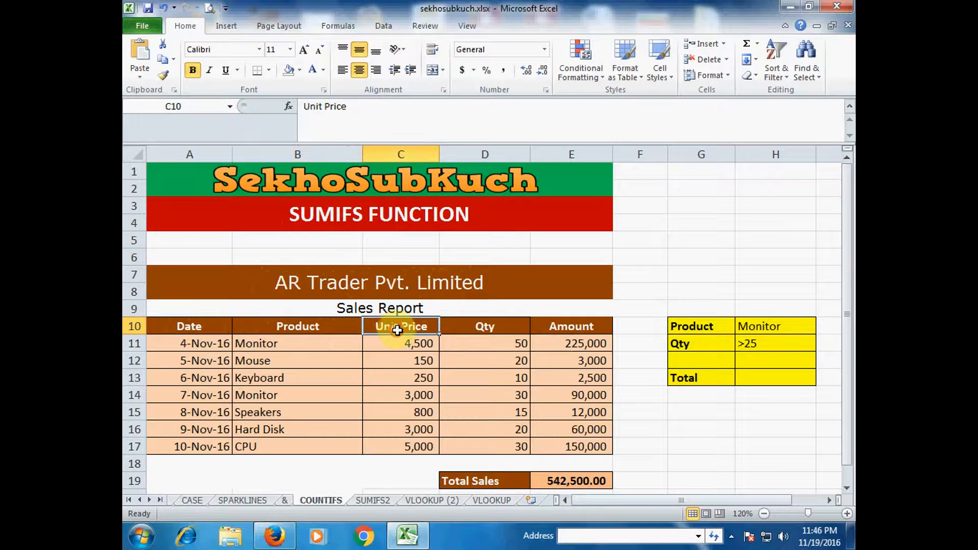
{"action": "left_click", "coordinate": [495, 327]}
{"action": "left_click", "coordinate": [559, 325]}
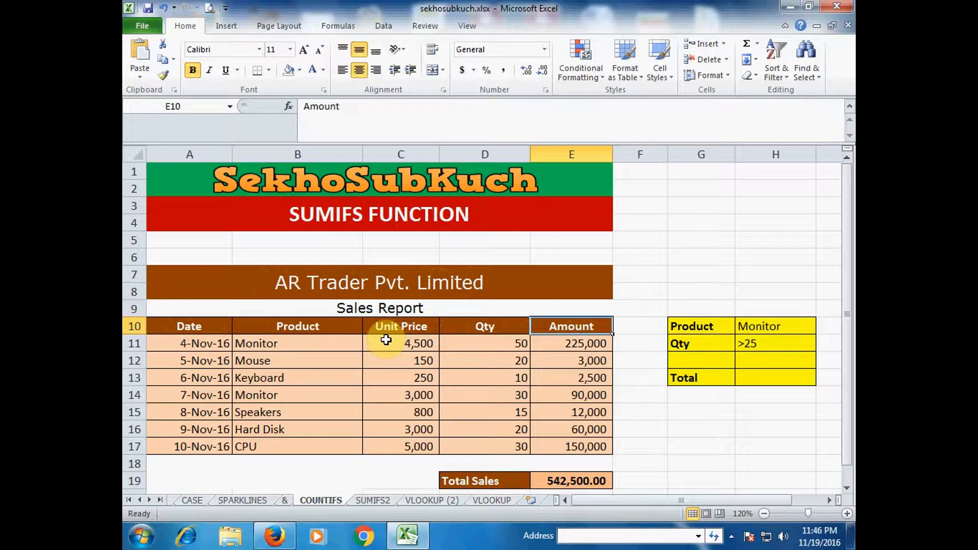
{"action": "left_click", "coordinate": [329, 364]}
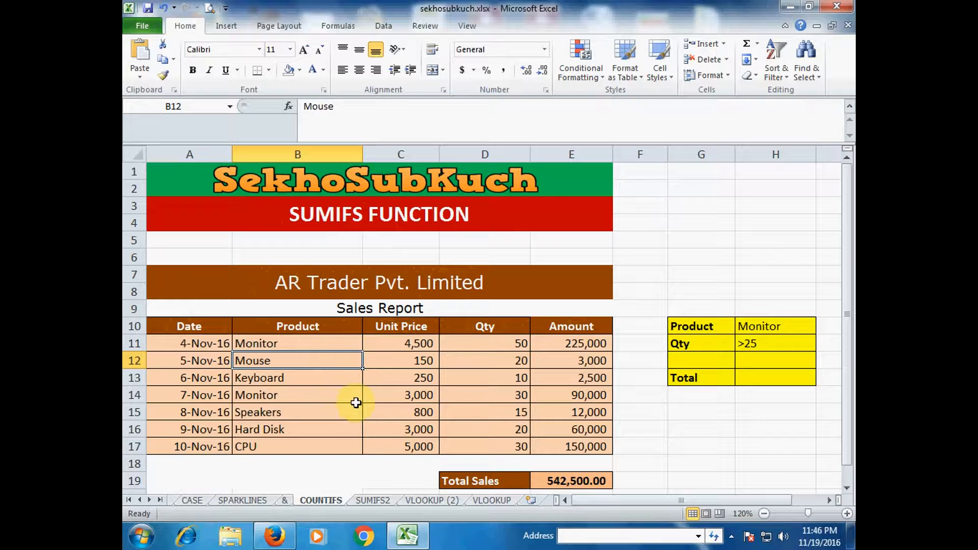
{"action": "left_click", "coordinate": [770, 378]}
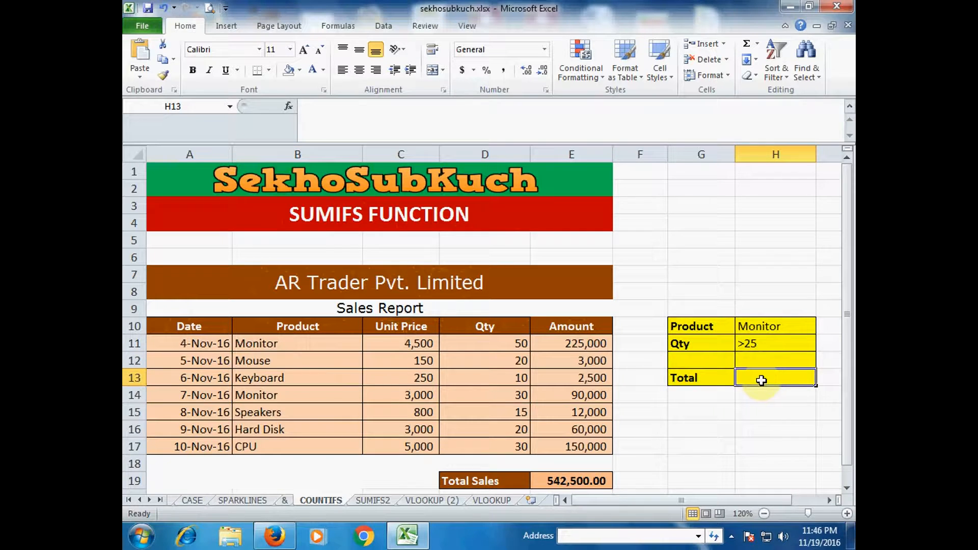
{"action": "left_click", "coordinate": [755, 328]}
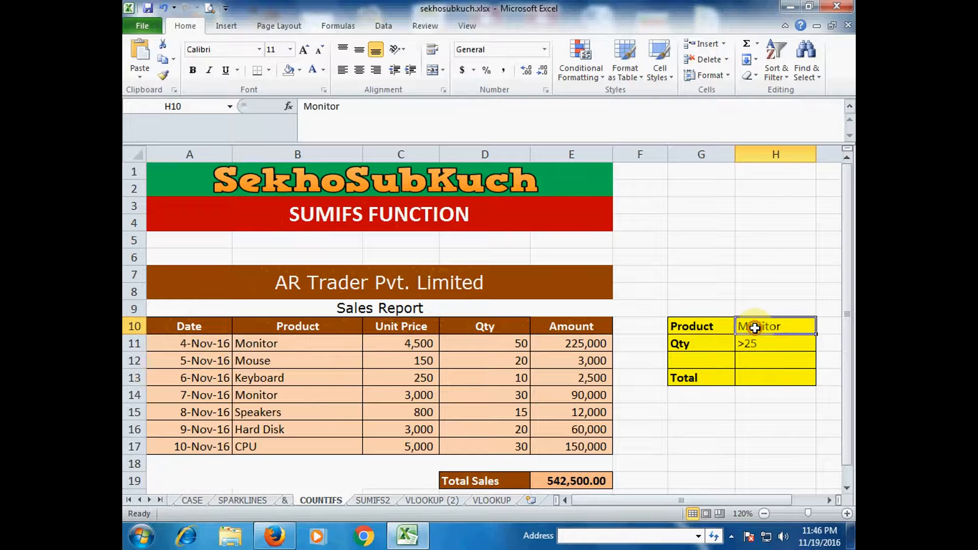
{"action": "left_click", "coordinate": [694, 323]}
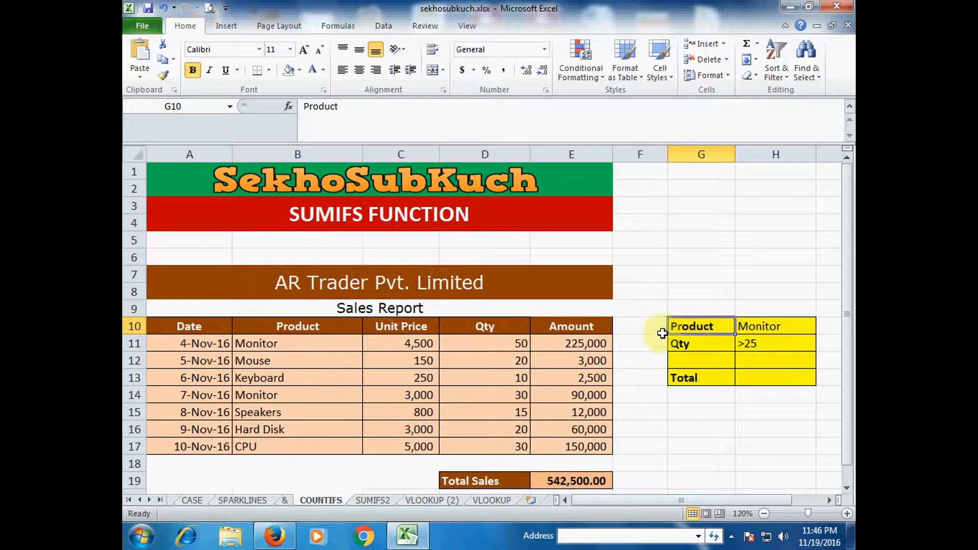
{"action": "left_click", "coordinate": [682, 342]}
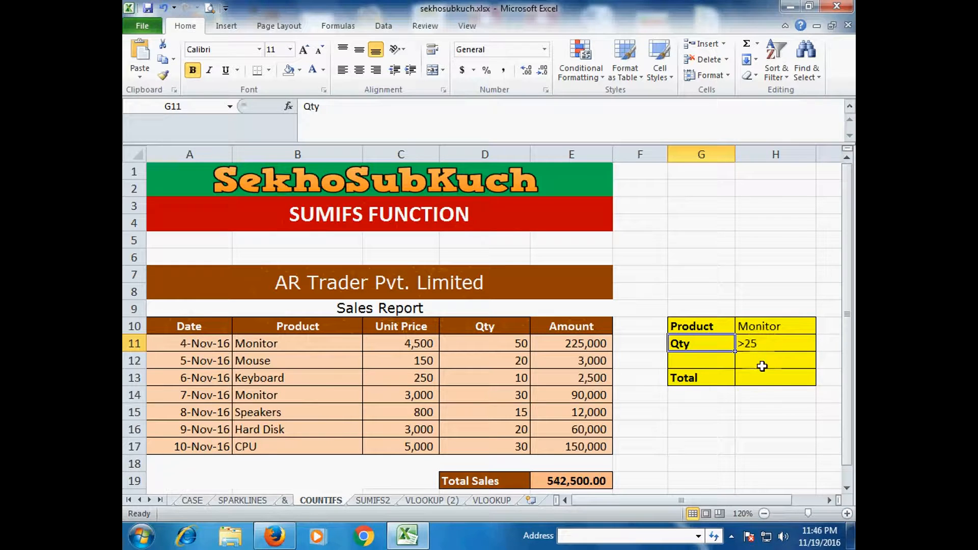
- Begin a SUMIFS formula in the Total cell H13 with the amounts E11:E17 as the sum range
{"action": "left_click", "coordinate": [760, 378]}
{"action": "left_click", "coordinate": [758, 379]}
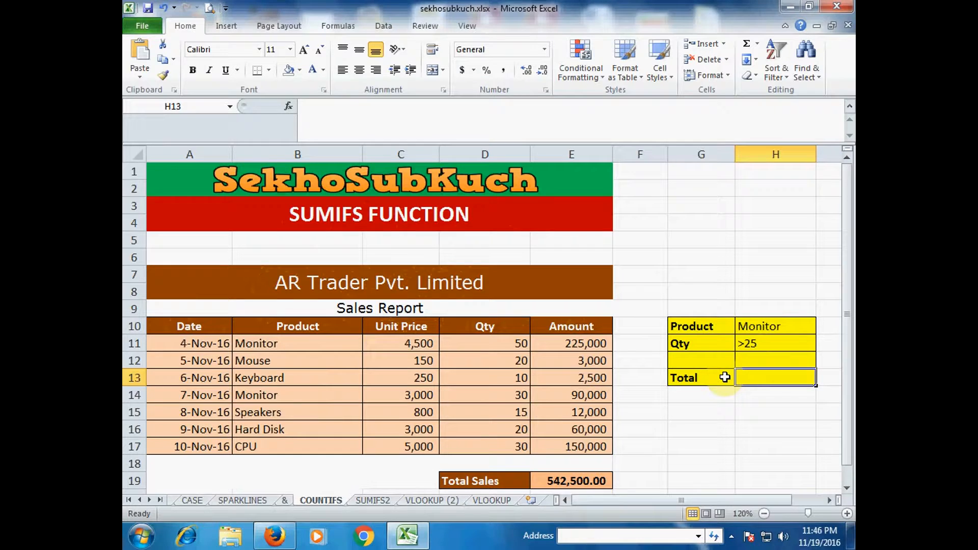
{"action": "type", "text": "=sumifs"}
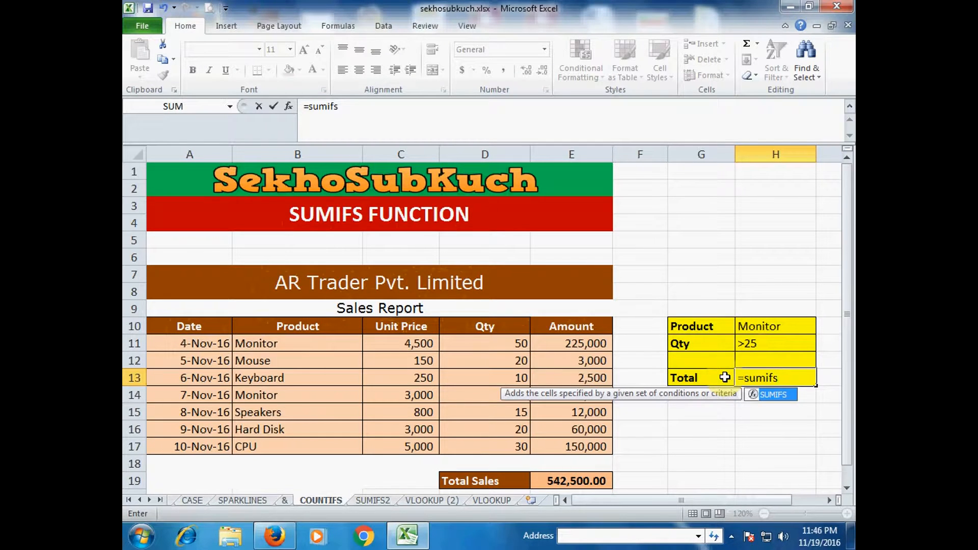
{"action": "key", "text": "Tab"}
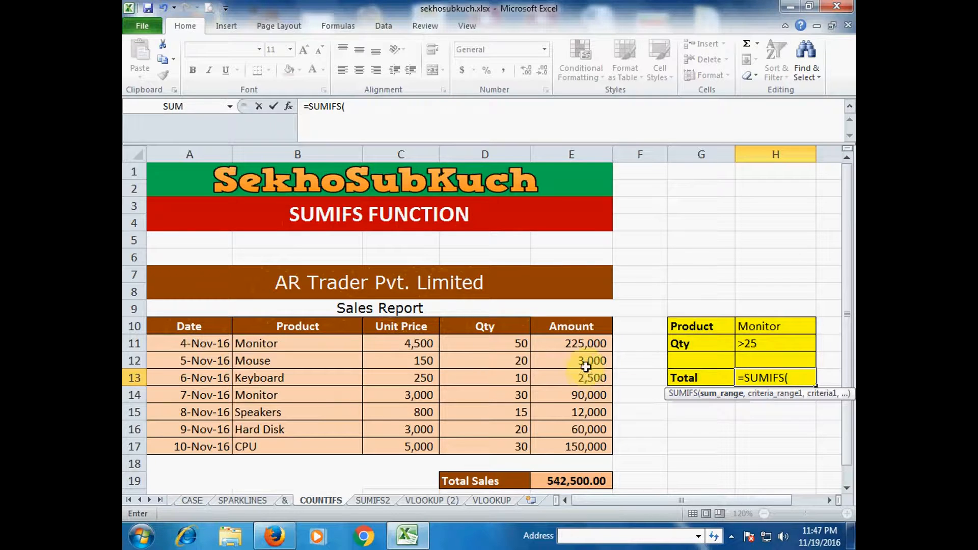
{"action": "left_click_drag", "start_coordinate": [587, 343], "coordinate": [570, 444]}
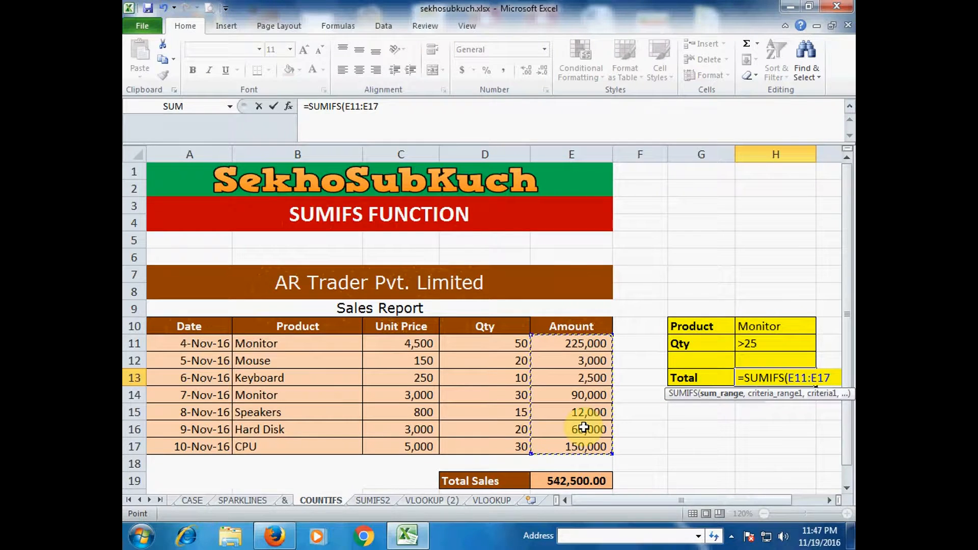
{"action": "type", "text": ","}
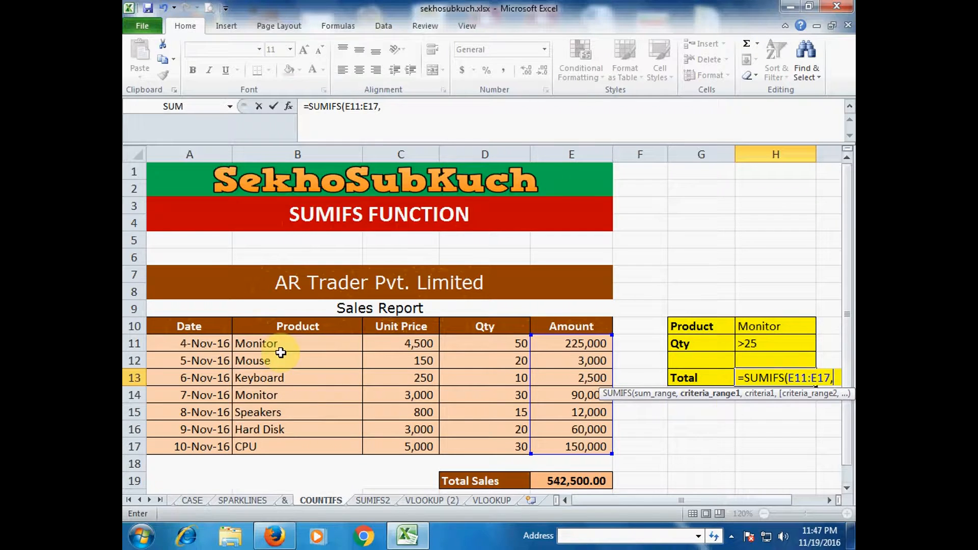
- Add the first SUMIFS condition, using products B11:B17 as the criteria range and H10 as the criterion
{"action": "left_click_drag", "start_coordinate": [277, 345], "coordinate": [285, 444]}
{"action": "type", "text": ","}
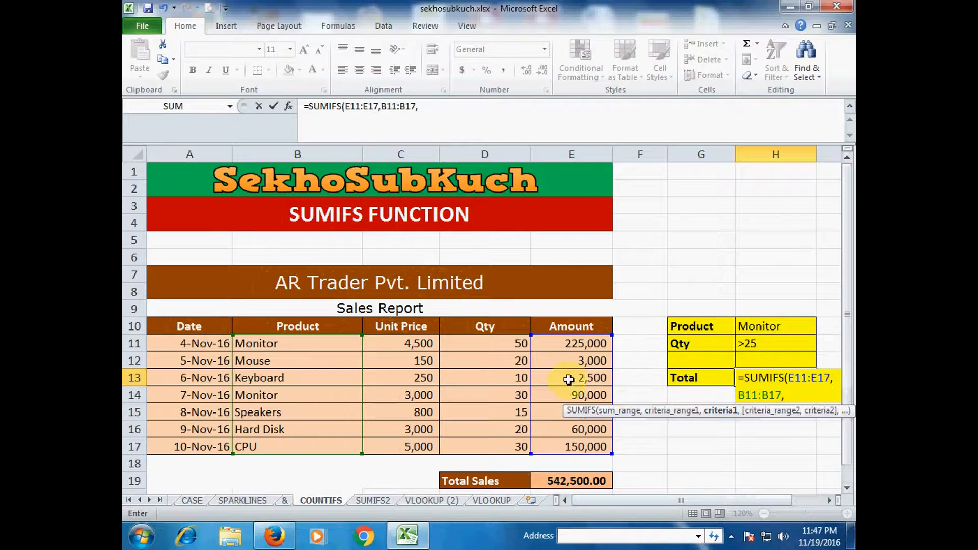
{"action": "left_click", "coordinate": [771, 326]}
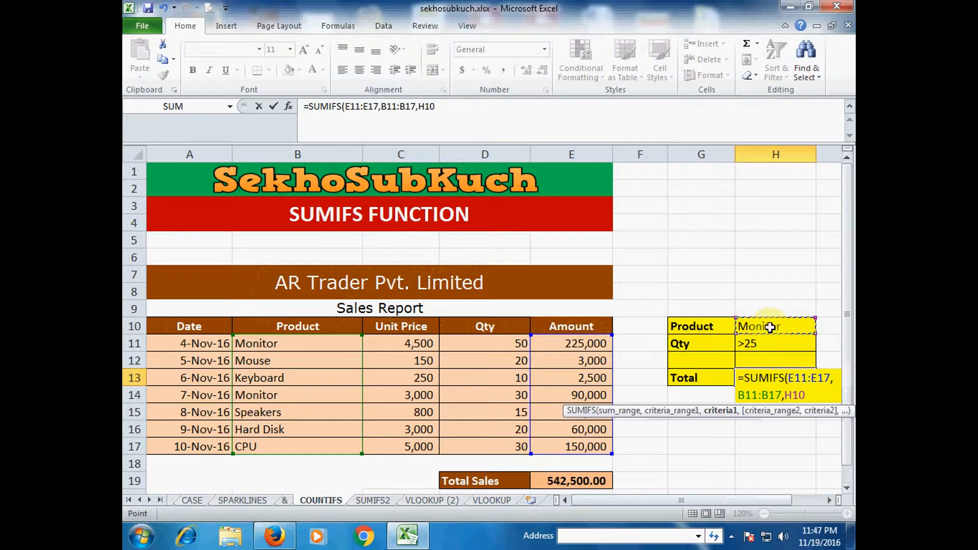
{"action": "type", "text": ","}
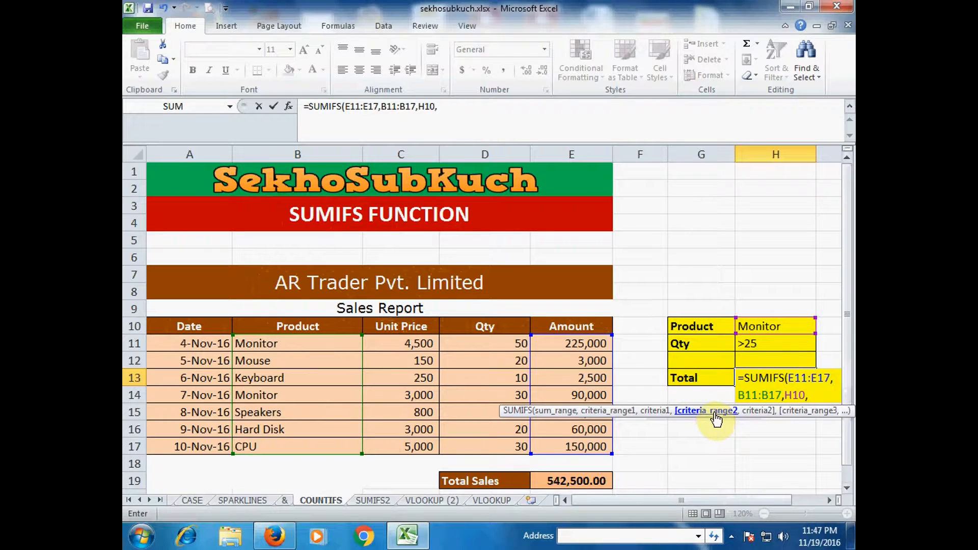
- Add the quantities D11:D17 with criterion H11 as the second condition and complete the SUMIFS formula
{"action": "left_click_drag", "start_coordinate": [488, 343], "coordinate": [484, 443]}
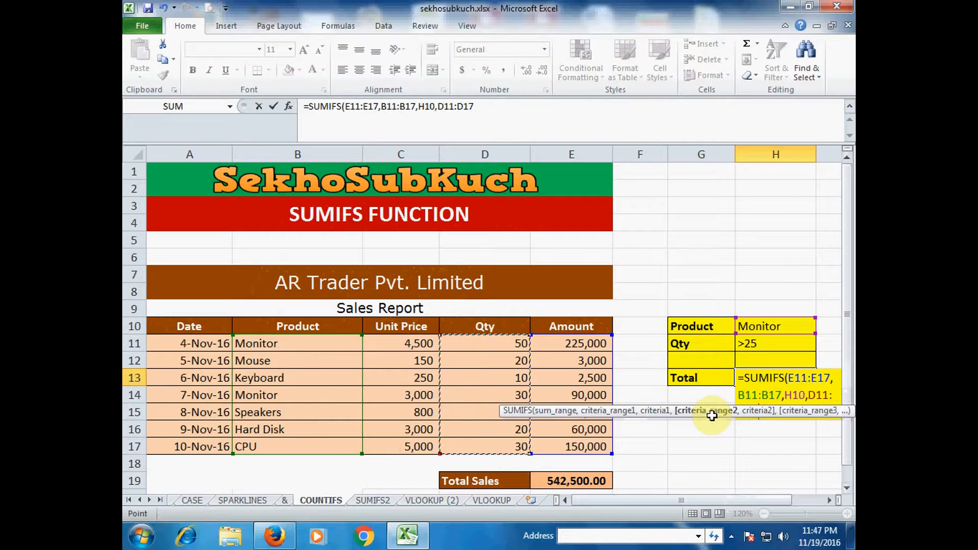
{"action": "type", "text": ","}
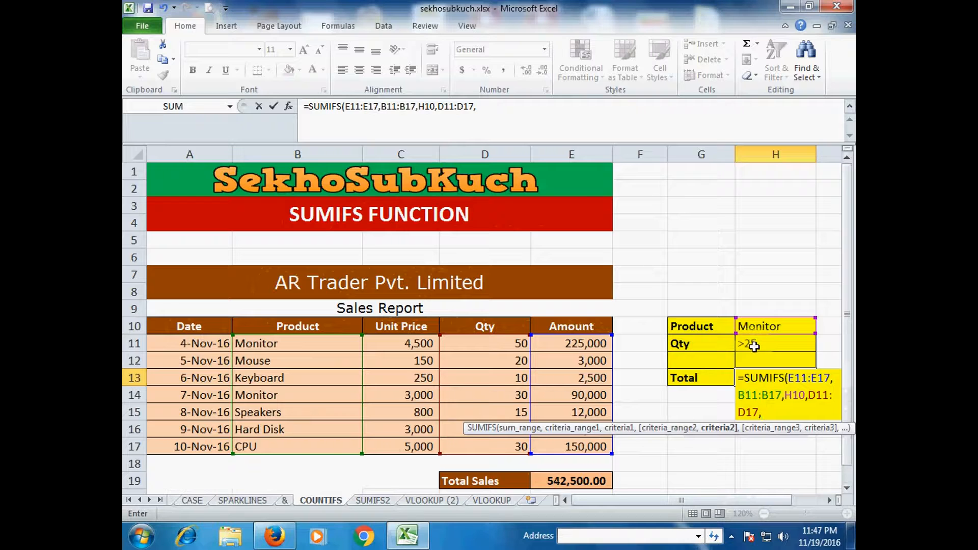
{"action": "left_click", "coordinate": [754, 346]}
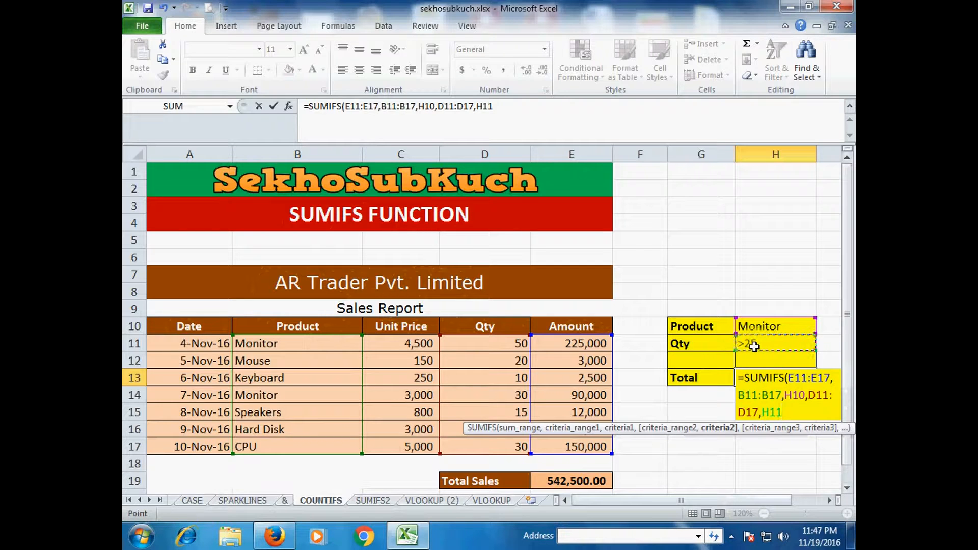
{"action": "type", "text": ")"}
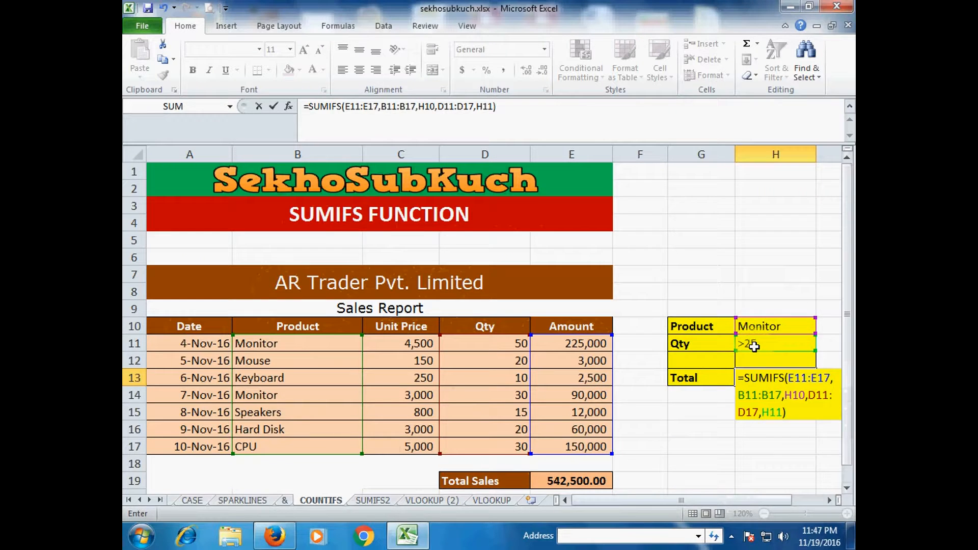
{"action": "key", "text": "Return"}
- Check the SUMIFS total against the quantities and amounts of the two Monitor rows
{"action": "left_click", "coordinate": [784, 380]}
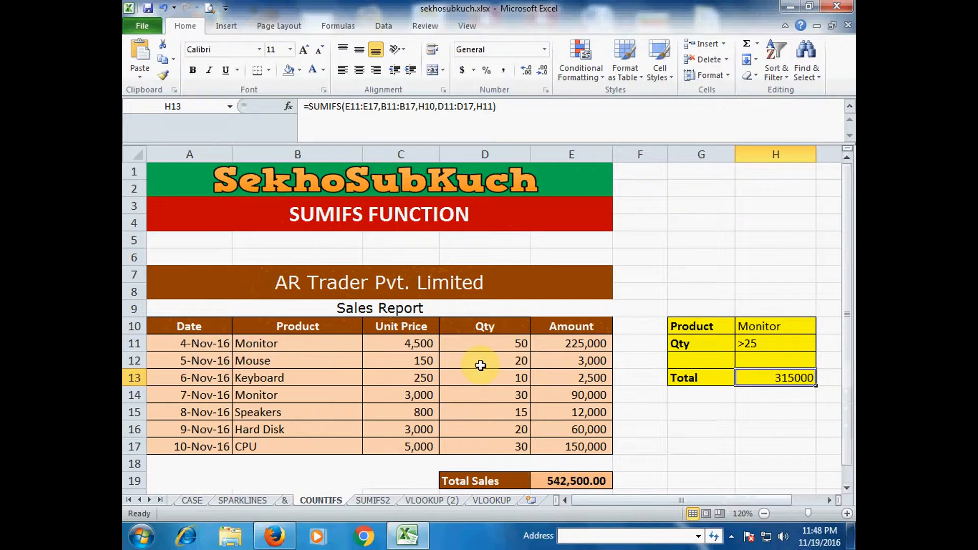
{"action": "left_click", "coordinate": [342, 344]}
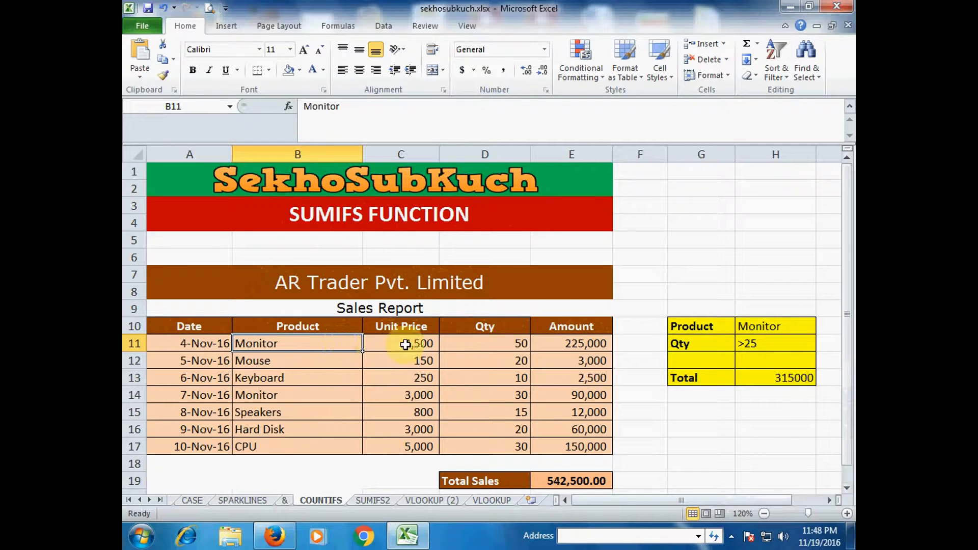
{"action": "left_click", "coordinate": [503, 344]}
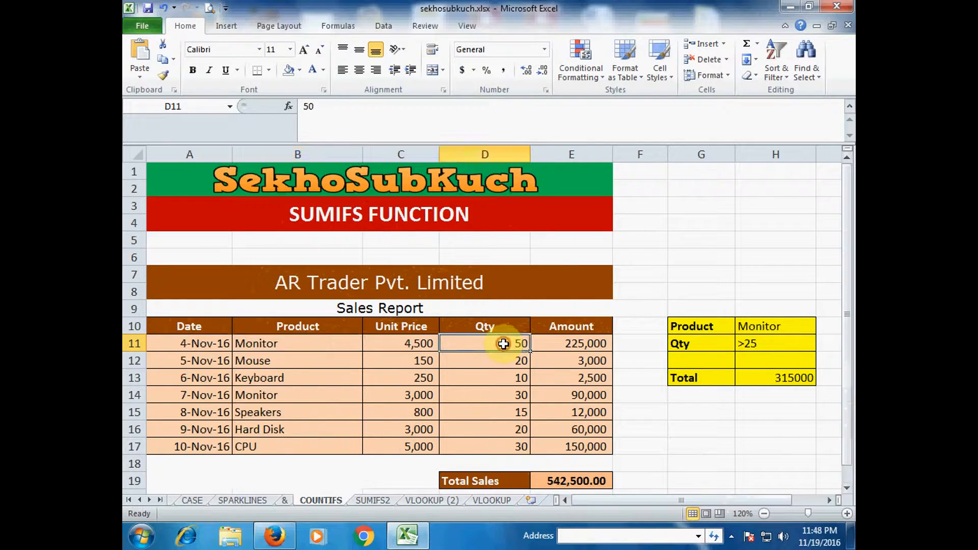
{"action": "left_click", "coordinate": [564, 343]}
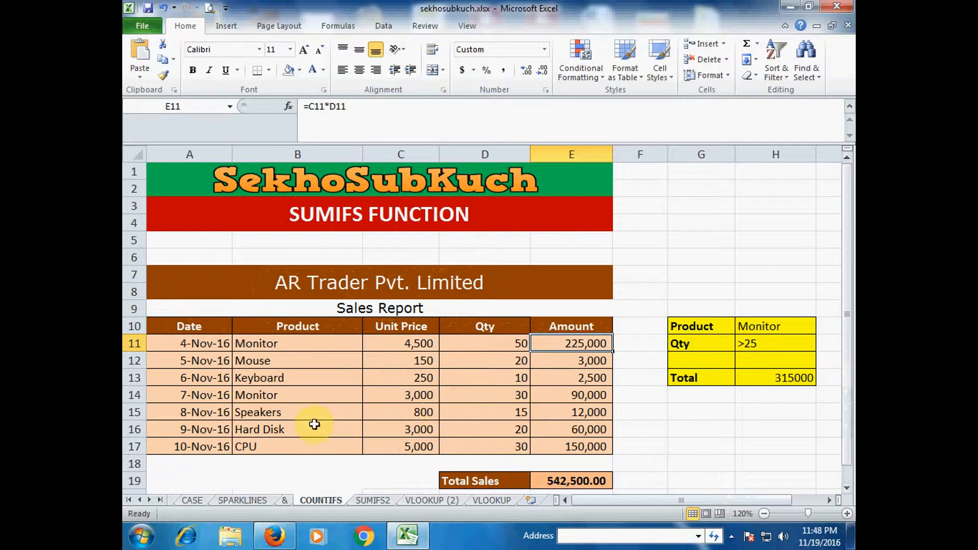
{"action": "left_click", "coordinate": [307, 406]}
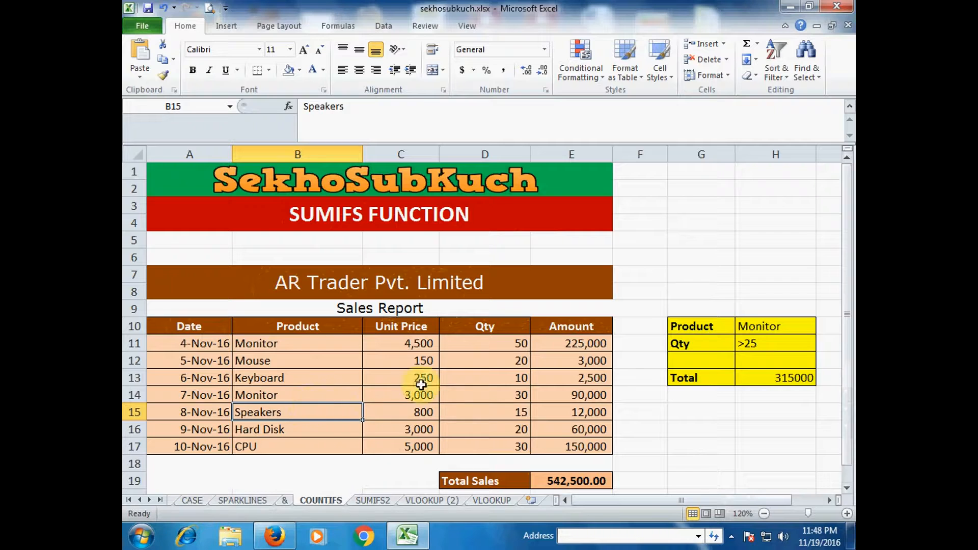
{"action": "left_click", "coordinate": [339, 393]}
{"action": "left_click", "coordinate": [516, 399]}
{"action": "left_click", "coordinate": [575, 399]}
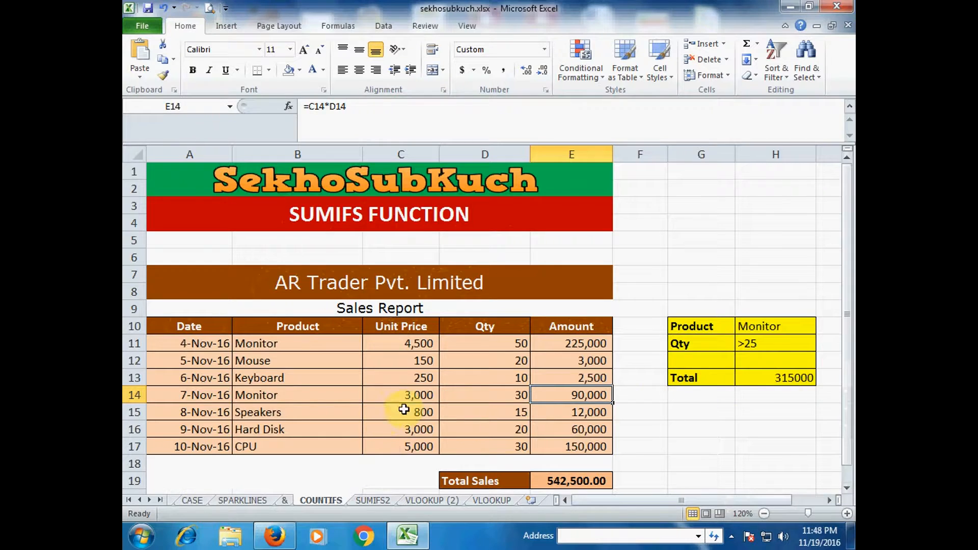
- Set the 7-Nov-16 Monitor quantity in D14 to 20 and check the total against the 4-Nov-16 Monitor row
{"action": "left_click", "coordinate": [513, 397]}
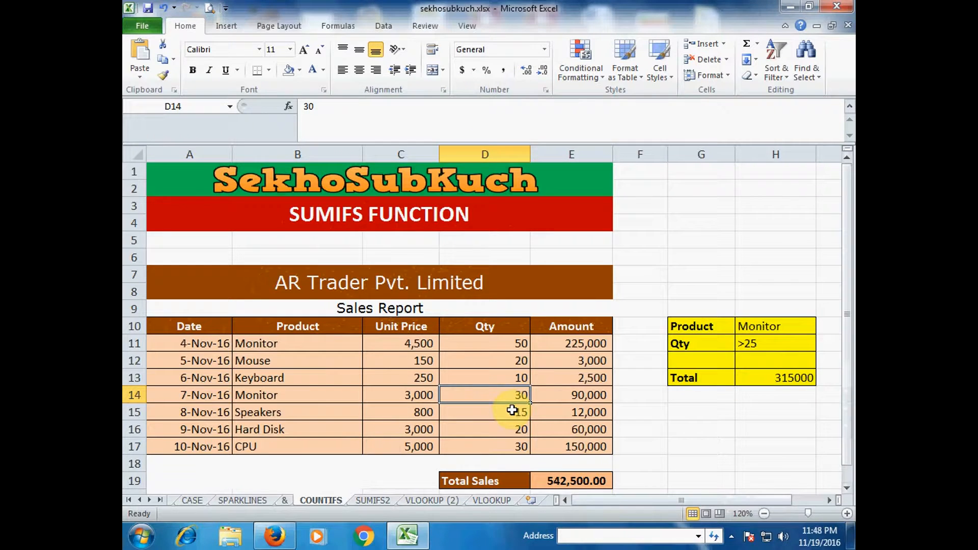
{"action": "type", "text": "20"}
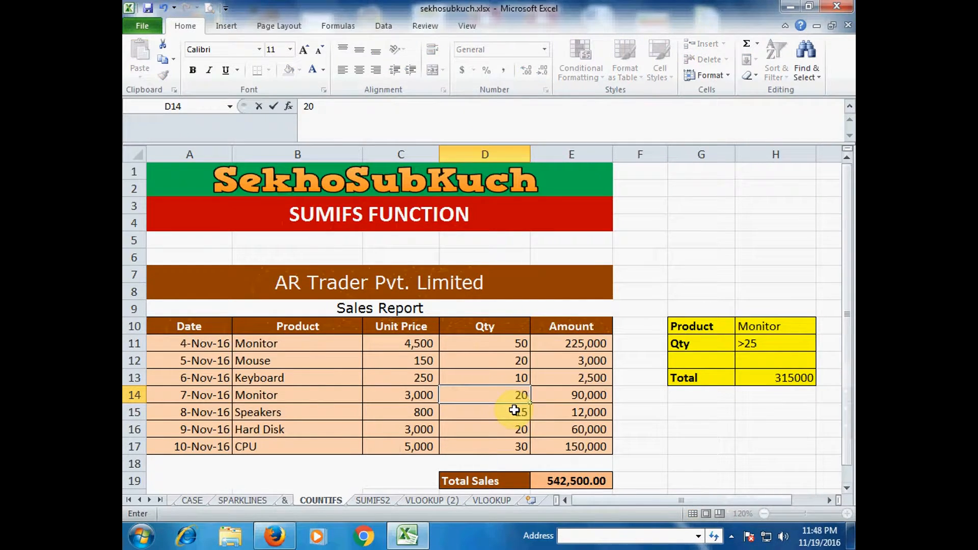
{"action": "key", "text": "Return"}
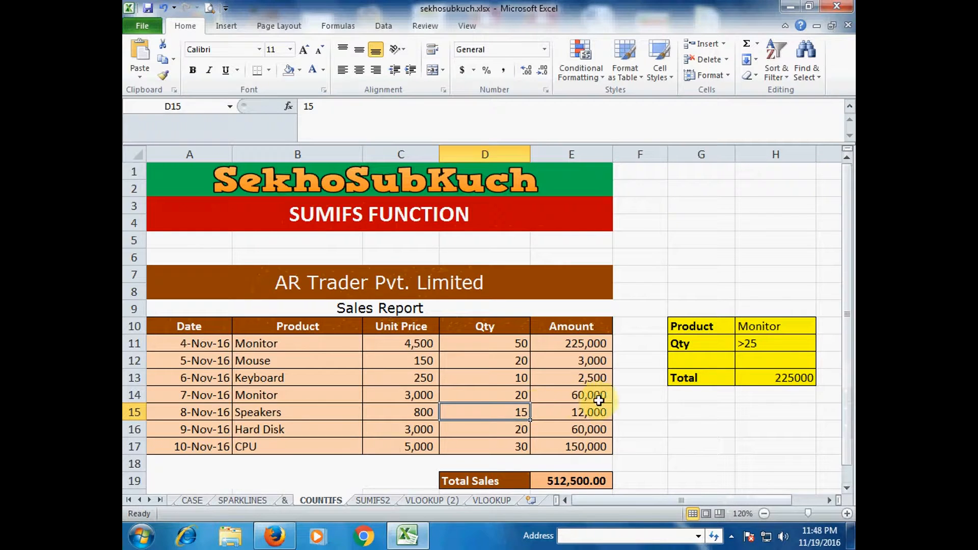
{"action": "left_click", "coordinate": [766, 391]}
{"action": "left_click", "coordinate": [769, 378]}
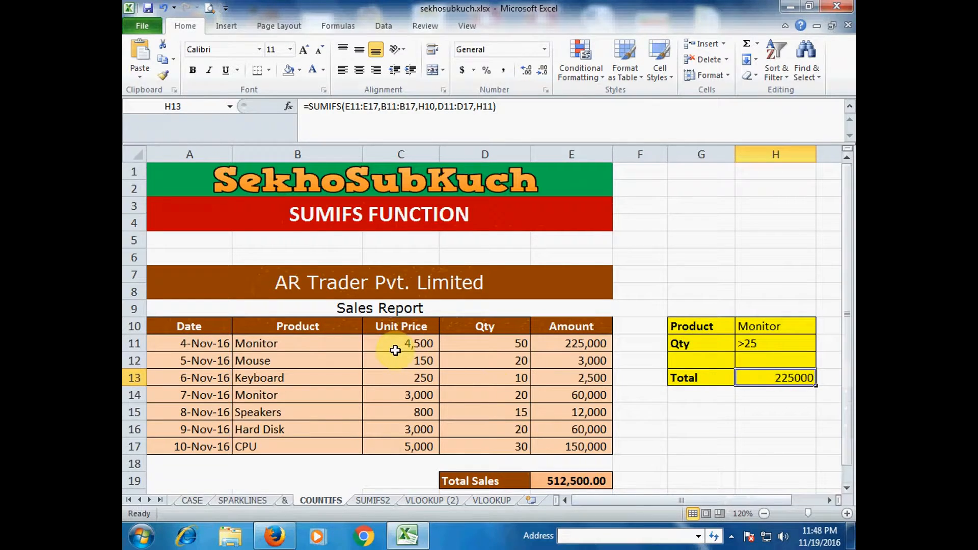
{"action": "left_click", "coordinate": [309, 347]}
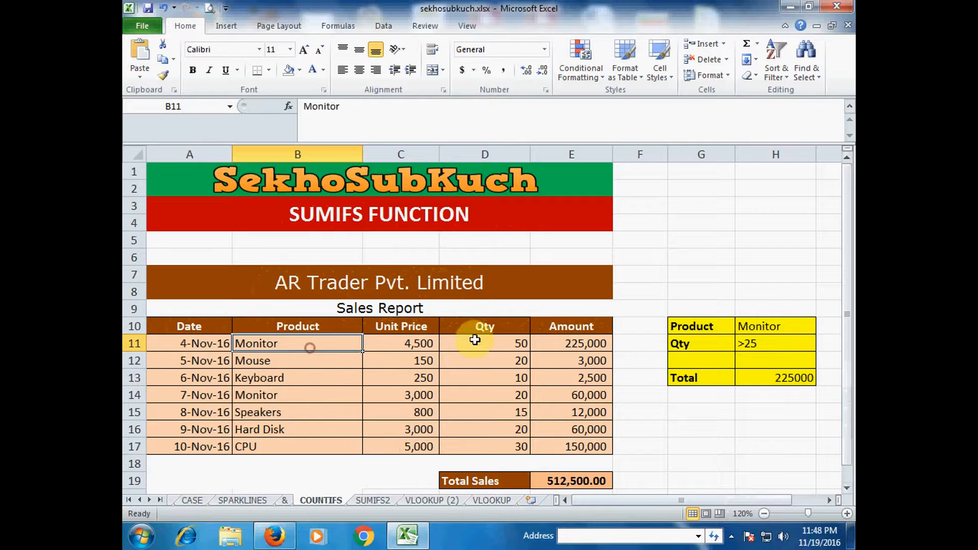
{"action": "left_click", "coordinate": [503, 346]}
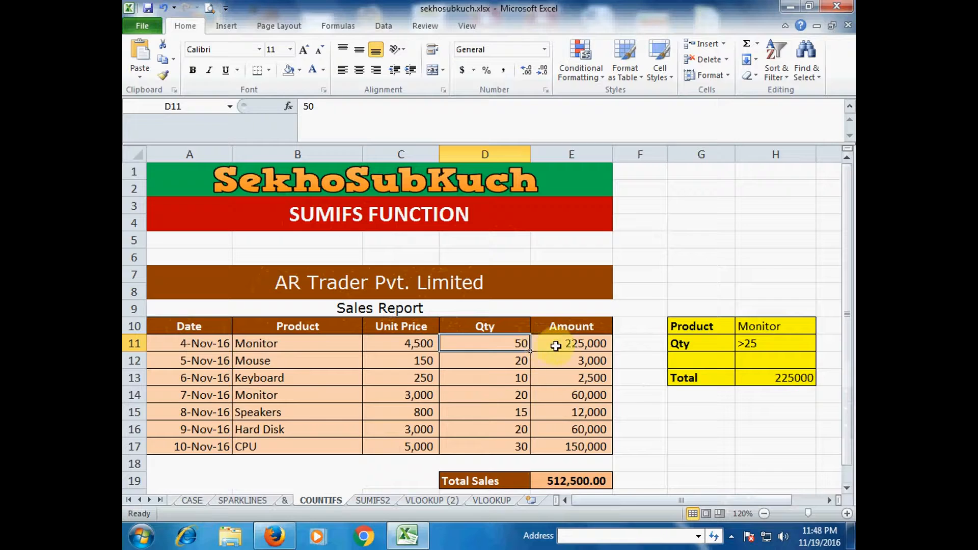
{"action": "left_click", "coordinate": [575, 343]}
{"action": "left_click", "coordinate": [776, 379]}
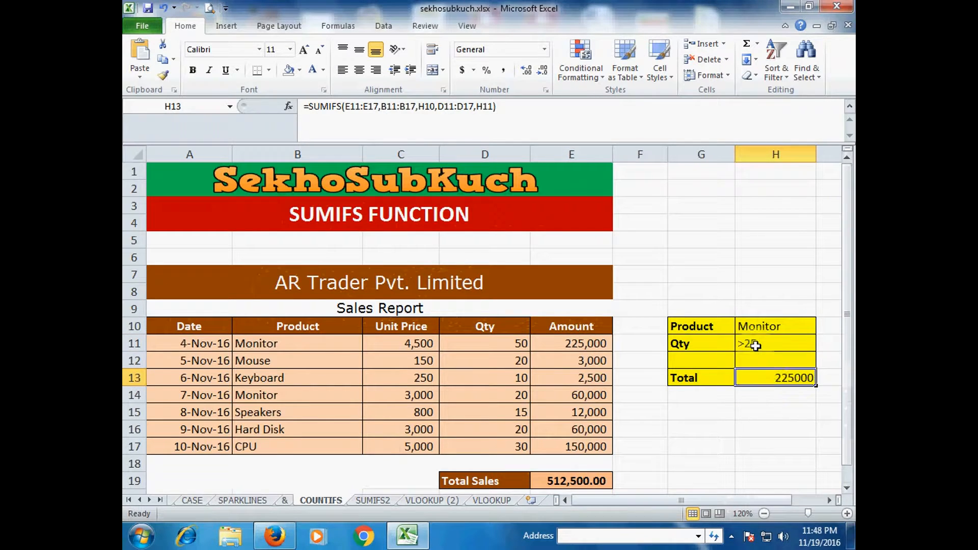
- Set the product criterion in H10 to Keyboard and review it with the quantity criterion
{"action": "left_click", "coordinate": [775, 326]}
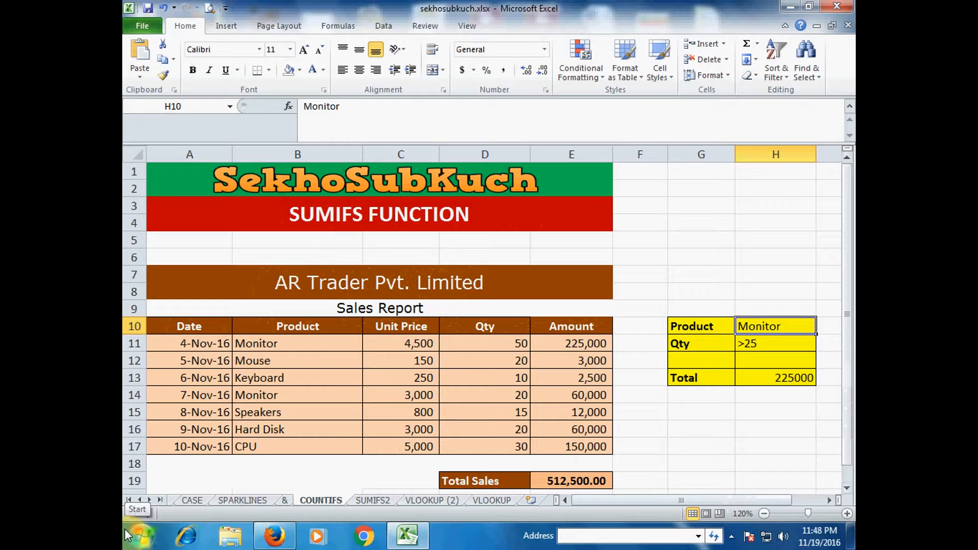
{"action": "type", "text": "Keyboard"}
{"action": "key", "text": "Return"}
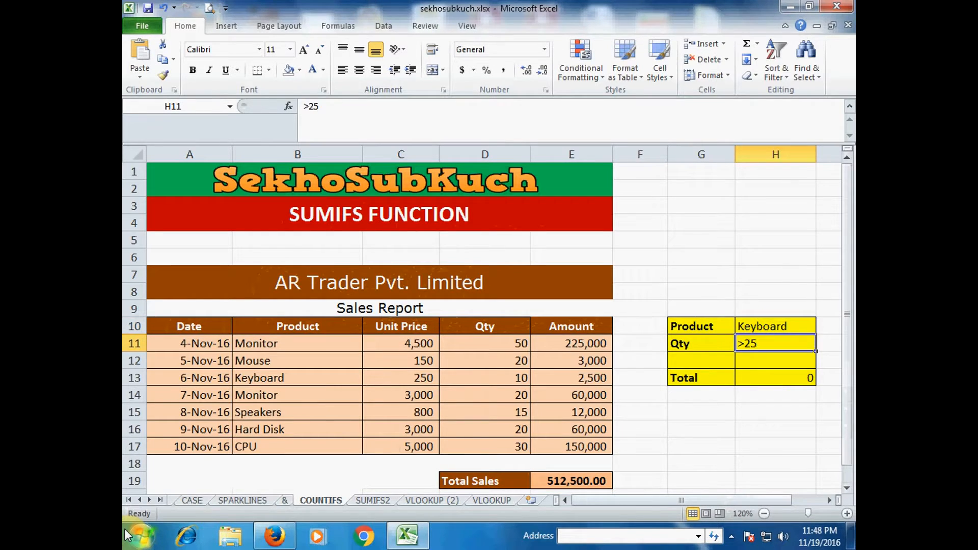
{"action": "left_click", "coordinate": [760, 325]}
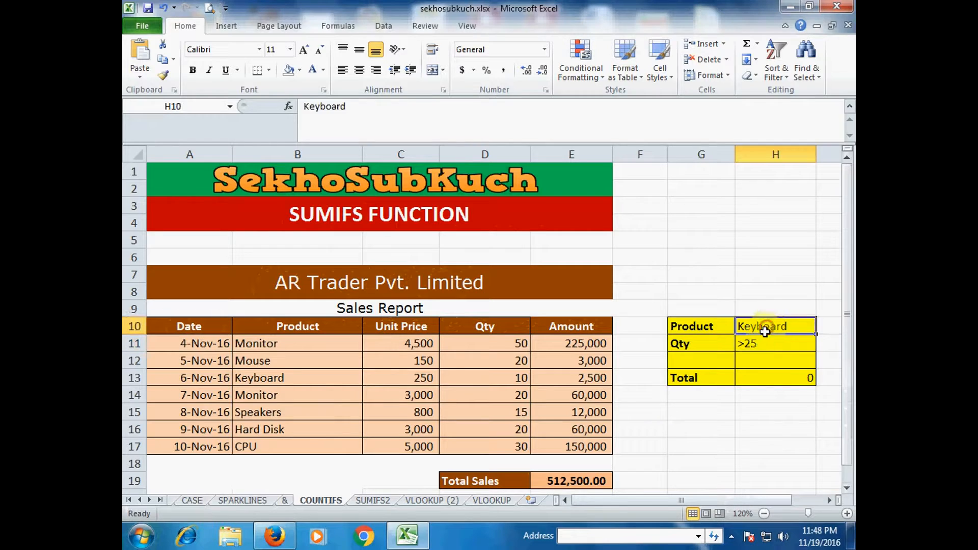
{"action": "left_click", "coordinate": [758, 346]}
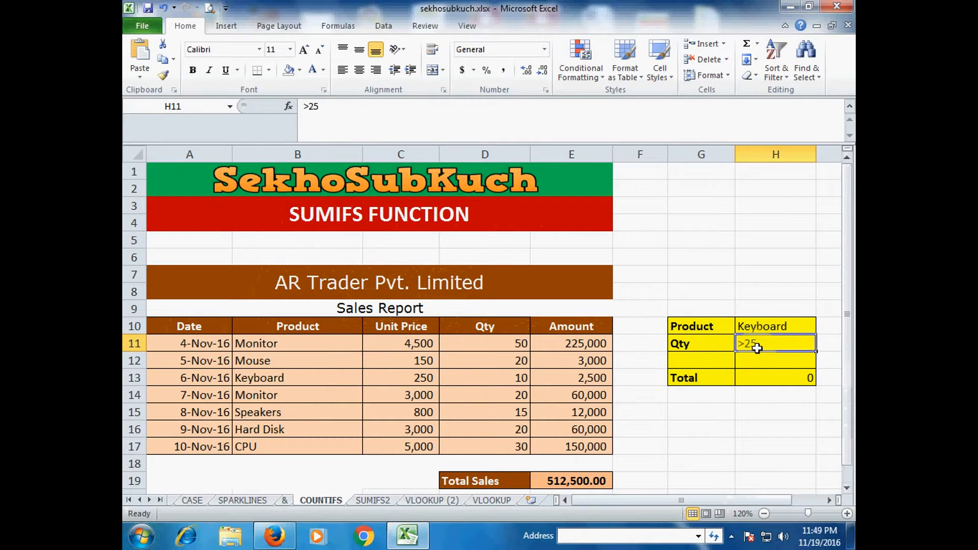
- Set the Keyboard quantity in D13 to 30 and compare its amount with the SUMIFS total
{"action": "left_click", "coordinate": [313, 380]}
{"action": "left_click", "coordinate": [497, 378]}
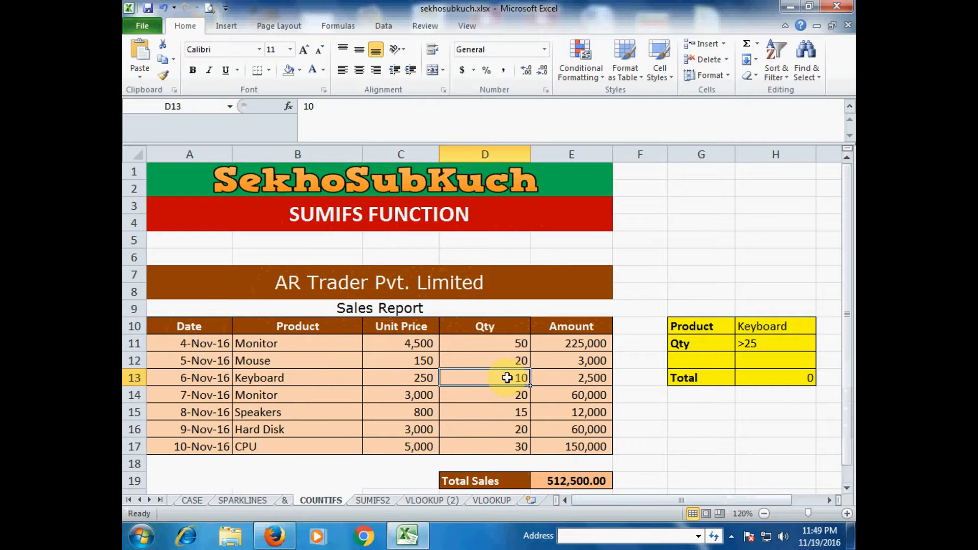
{"action": "type", "text": "3"}
{"action": "key", "text": "Return"}
{"action": "left_click", "coordinate": [592, 377]}
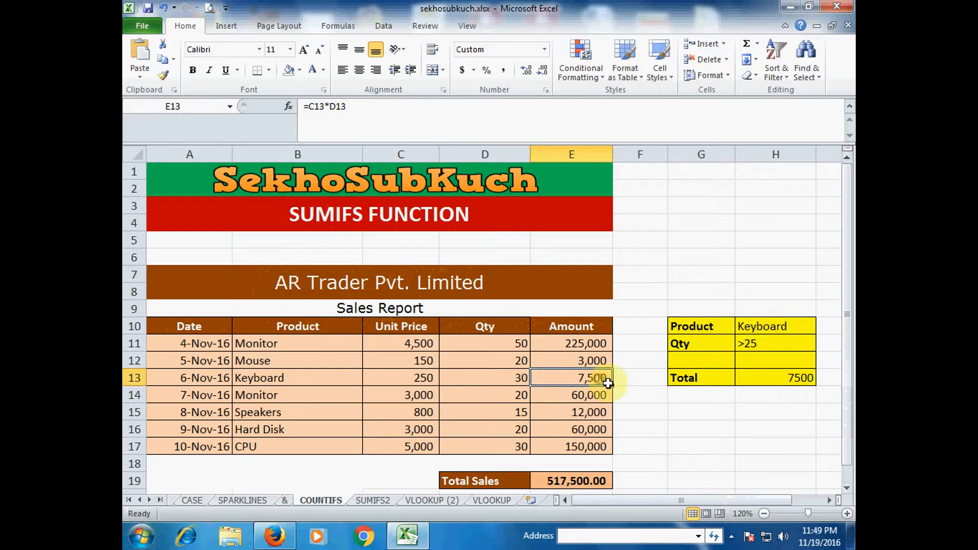
{"action": "left_click", "coordinate": [779, 375]}
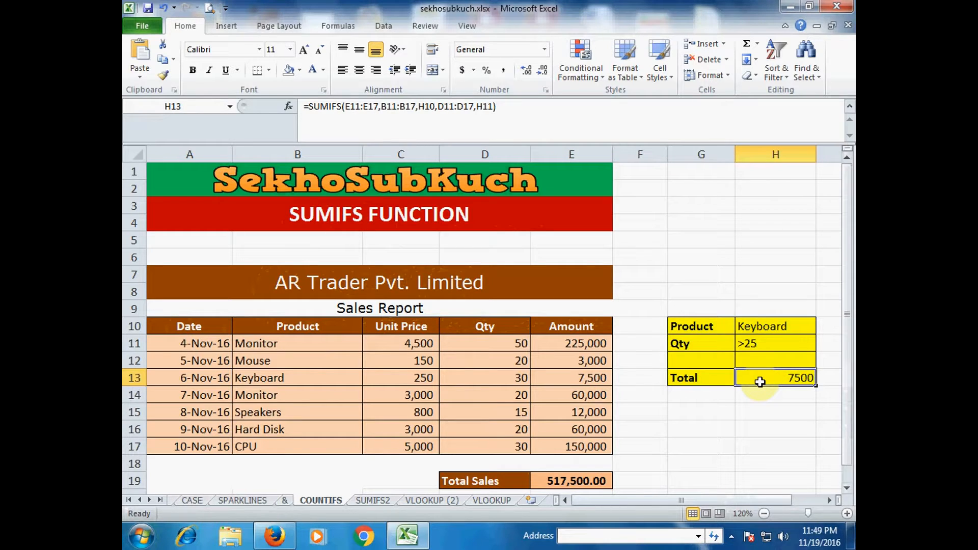